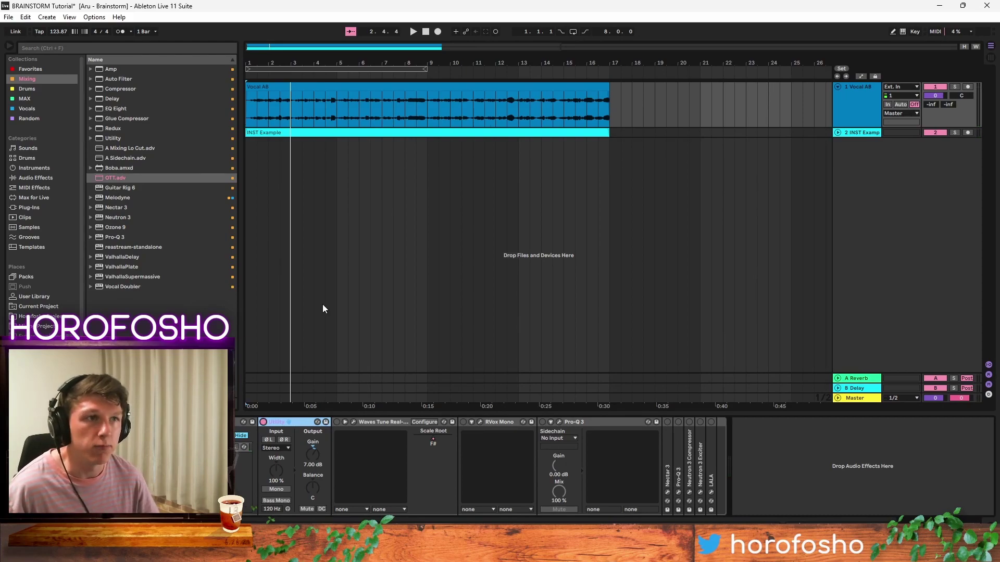
Step: Place the playback position near the start of the Vocal AB clip and switch on the Waves Tune Real-Time device
click(385, 424)
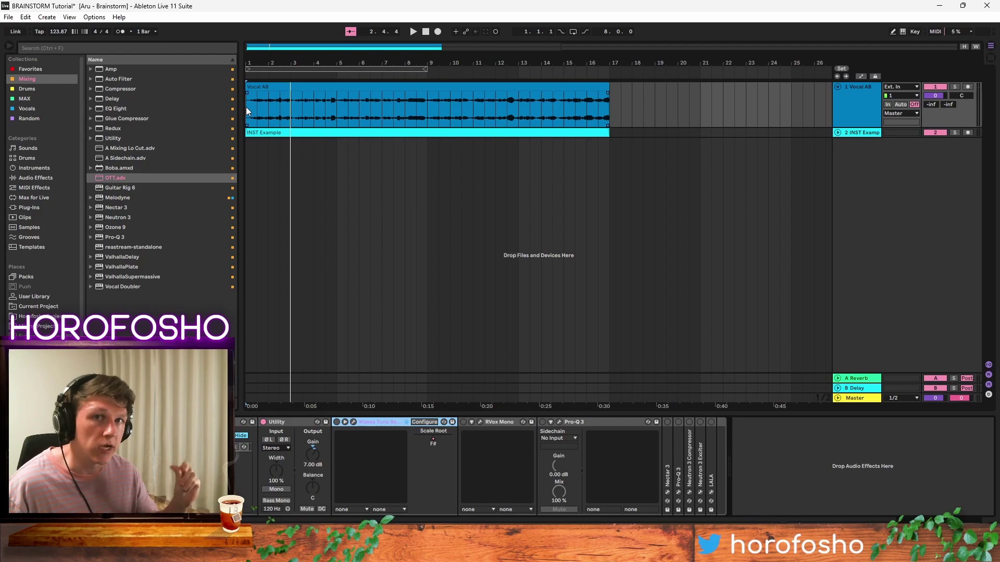
click(264, 110)
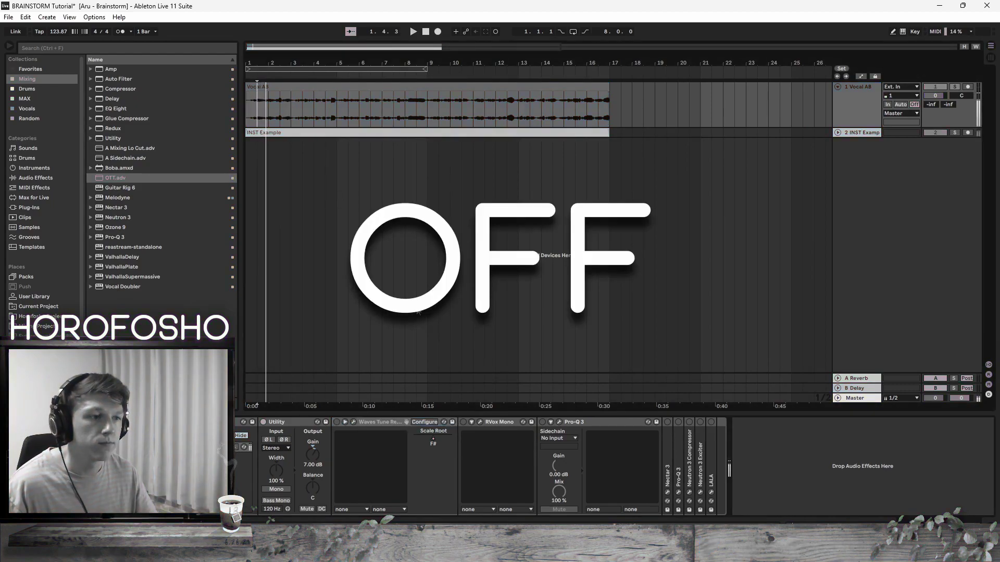
click(336, 423)
click(336, 423)
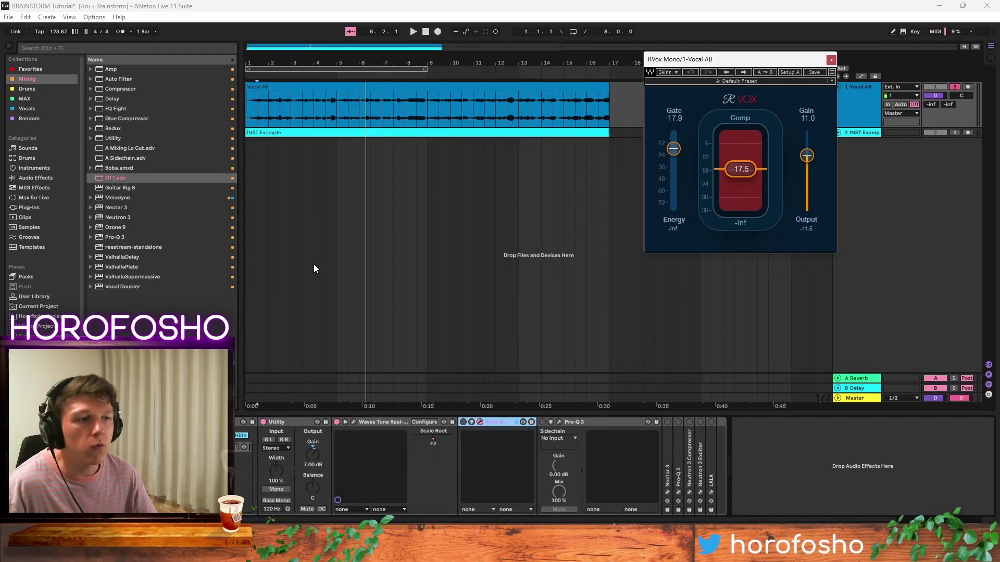
Step: Play the Vocal AB clip from its start, and play bar 4 alone with RVox Mono off
click(250, 116)
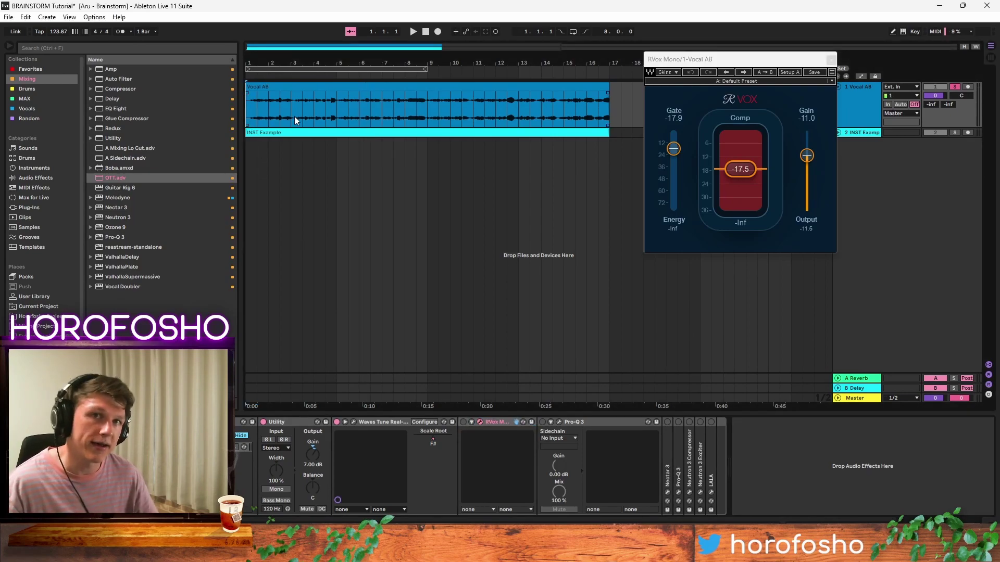
key(space)
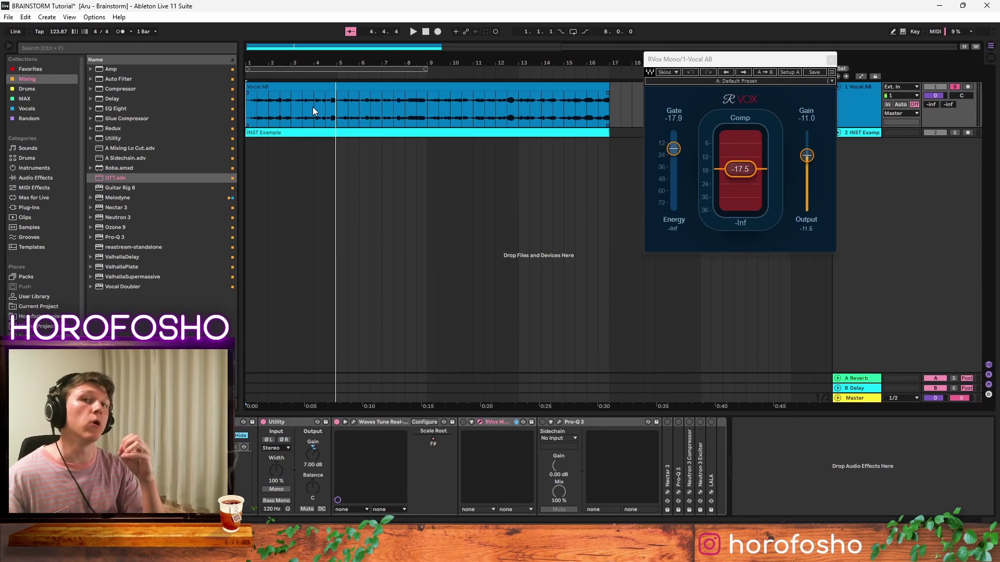
drag(314, 108, 337, 110)
key(space)
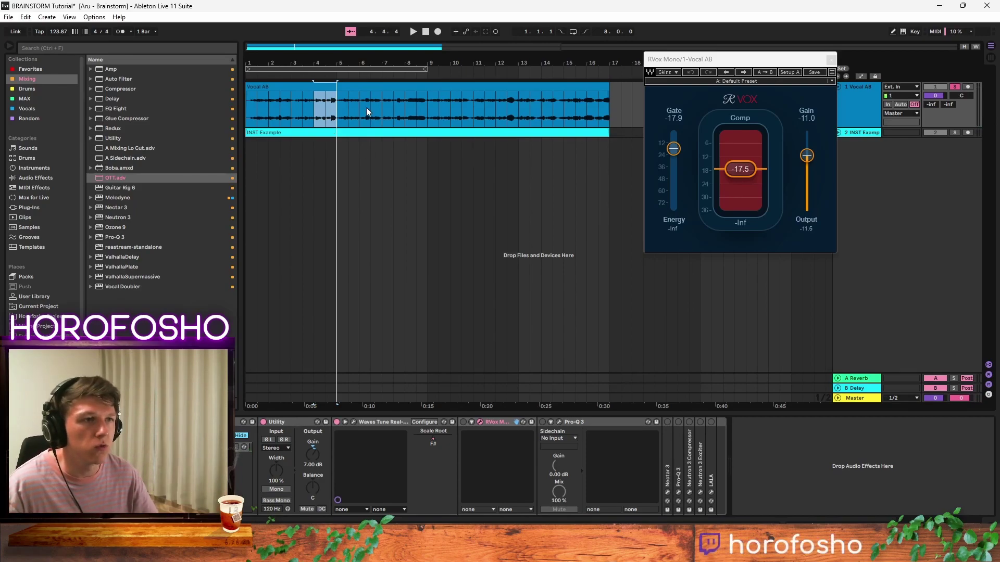
Step: Switch on RVox Mono and compare the vocal from bar 4 with the compressor off and on
click(314, 114)
key(space)
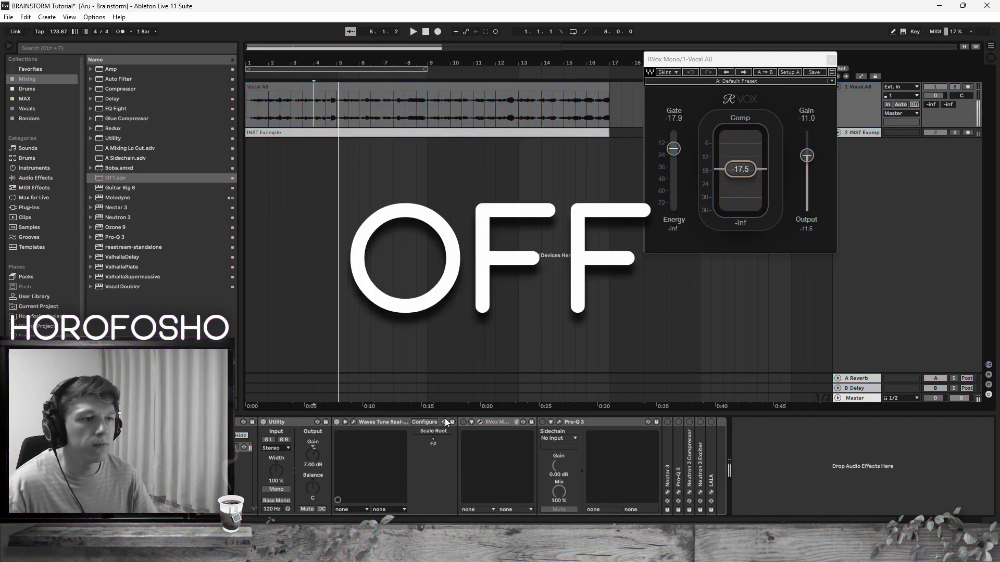
click(463, 422)
key(space)
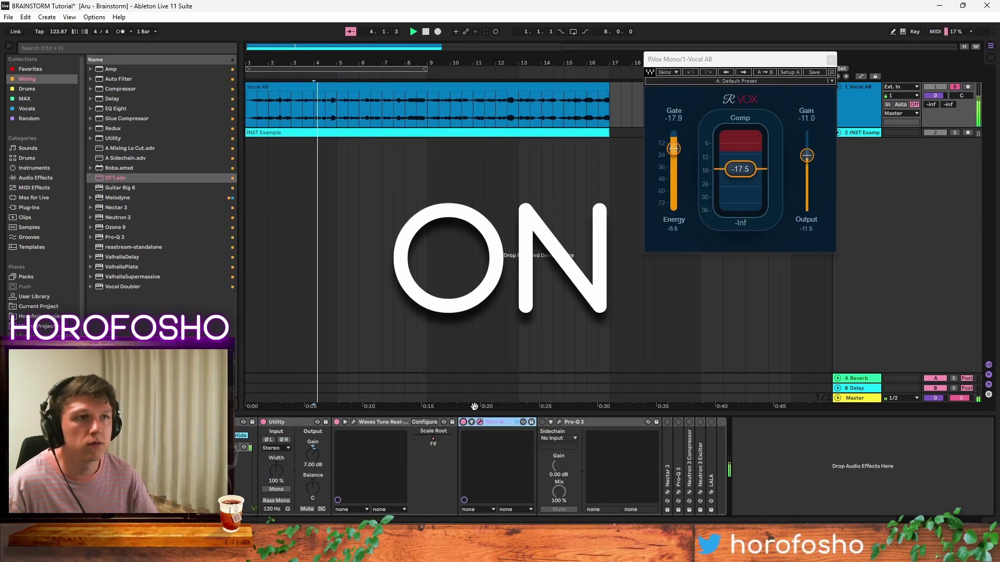
key(space)
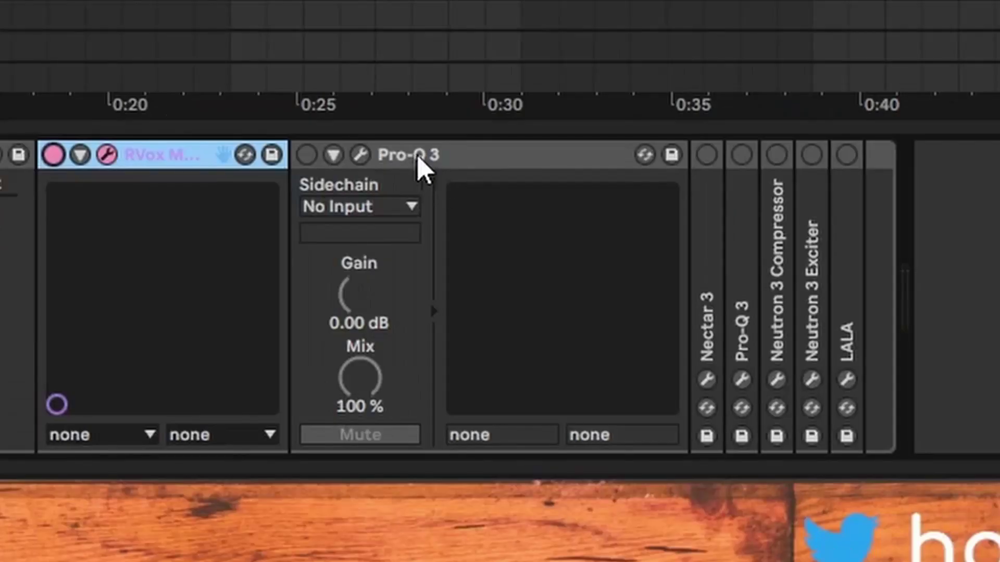
Step: Switch on the Pro-Q 3 that follows RVox Mono and open its interface to examine the EQ bands, closing it when done
click(420, 156)
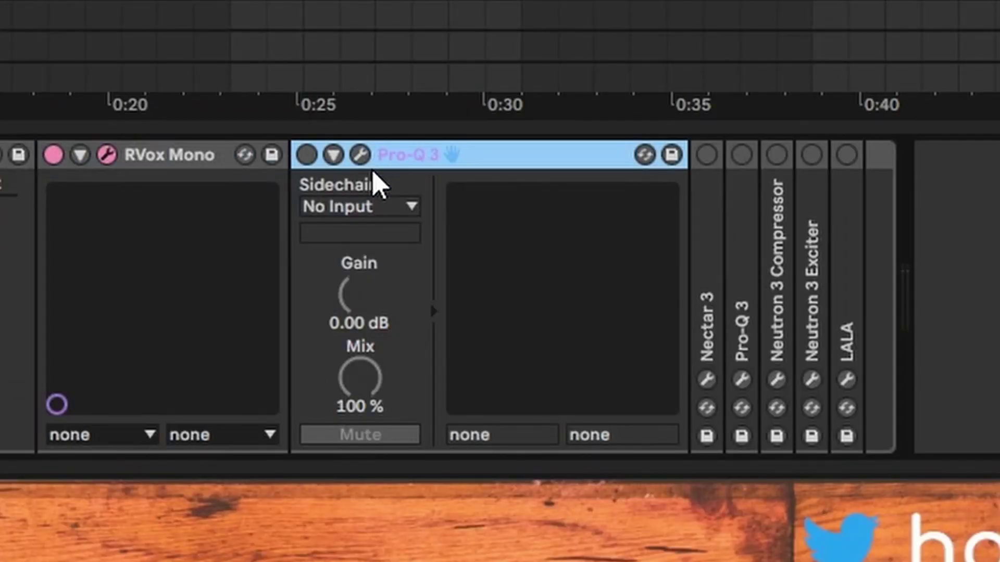
click(306, 156)
click(360, 155)
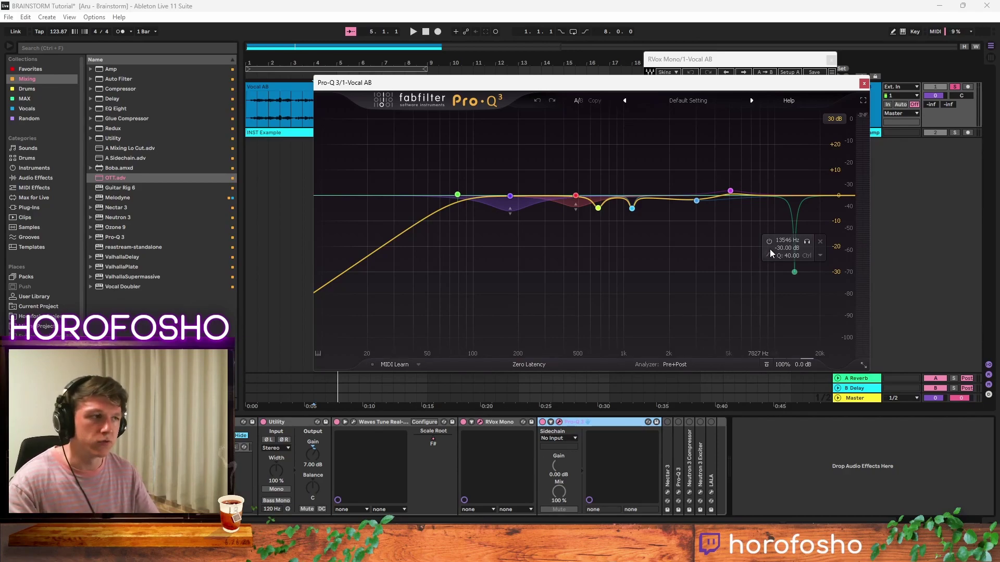
click(864, 83)
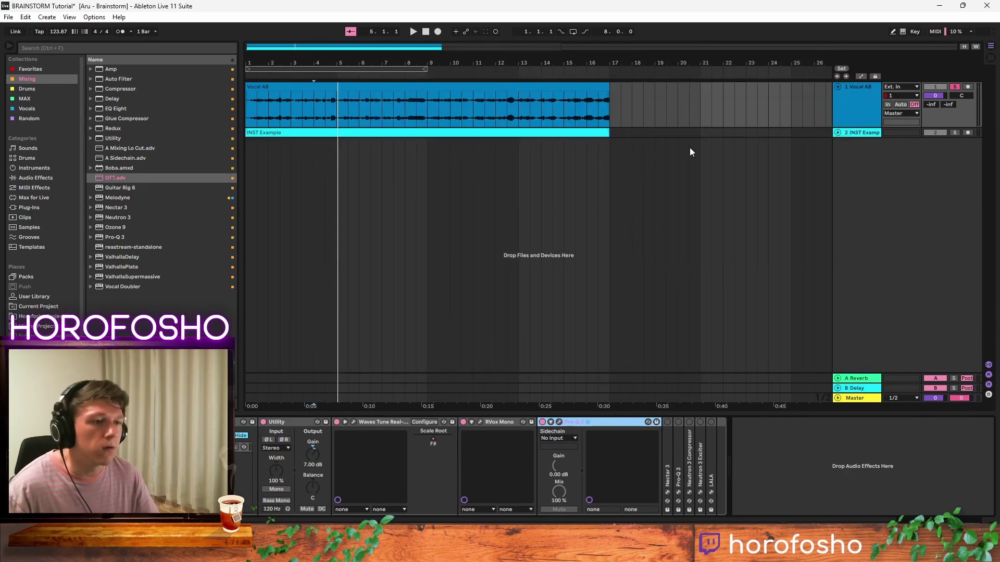
Step: Unfold and switch on Nectar 3, and open its interface to examine the De-Esser, closing it when done
double_click(667, 458)
click(309, 133)
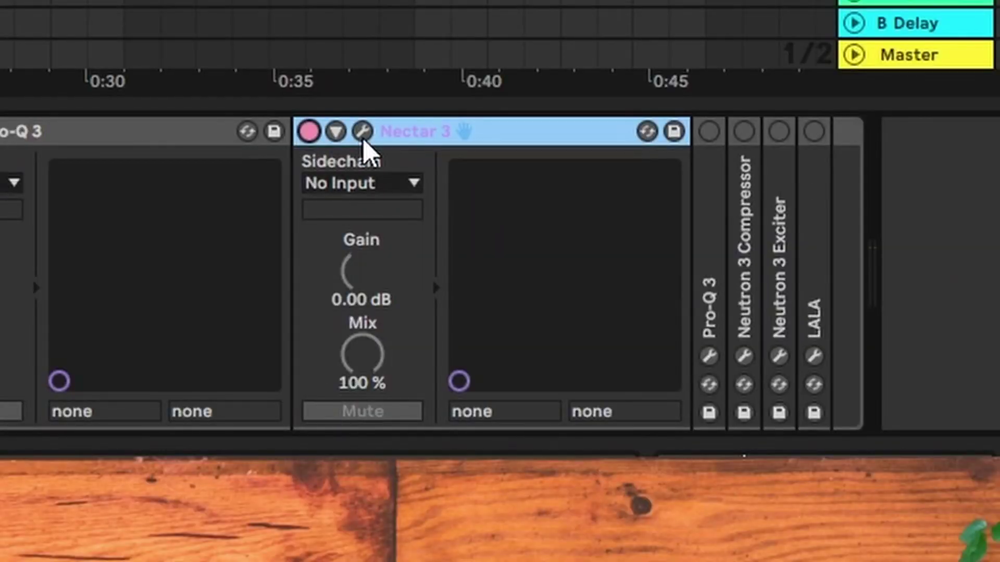
click(363, 132)
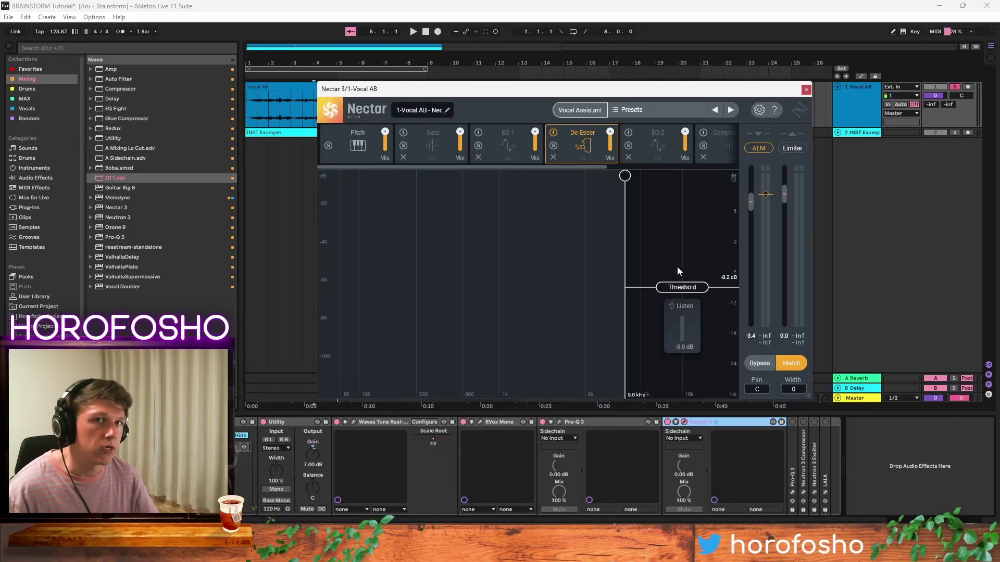
click(806, 90)
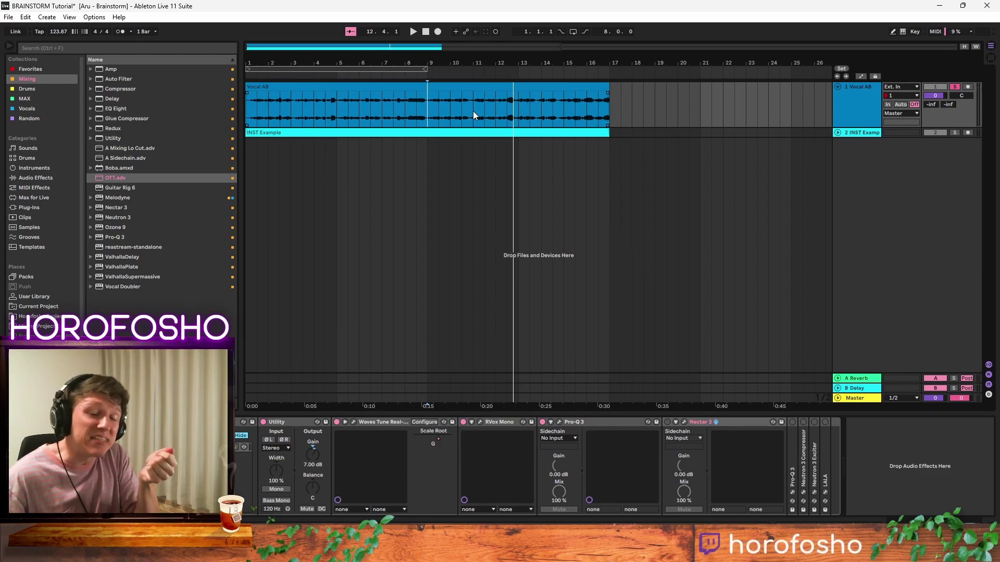
Step: Play the Vocal AB clip from bar 11 and switch Nectar 3 on to hear its de-essing
click(473, 111)
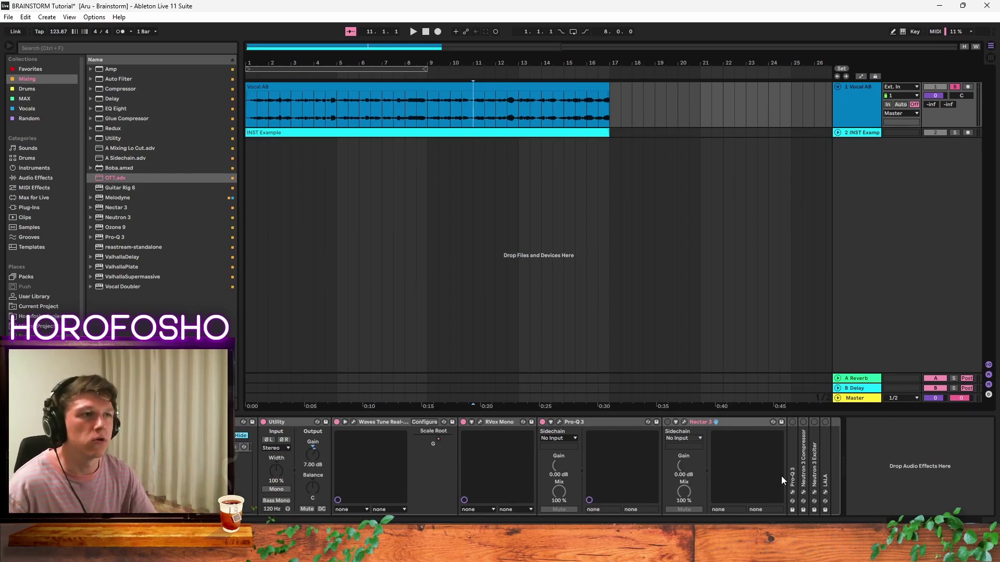
click(667, 422)
key(space)
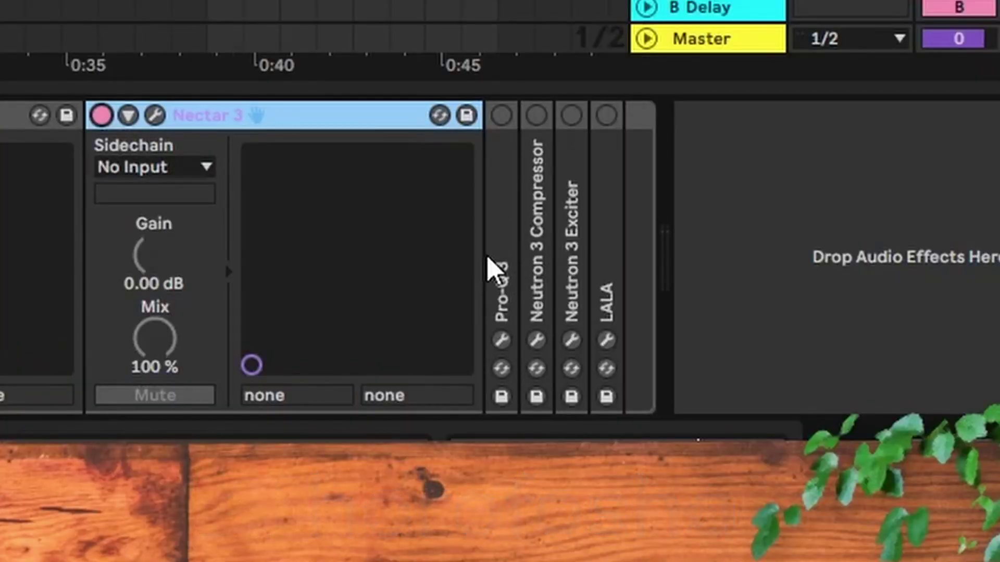
Step: Unfold and switch on the Pro-Q 3 that follows Nectar 3, examine its EQ boosts and close its interface
click(499, 263)
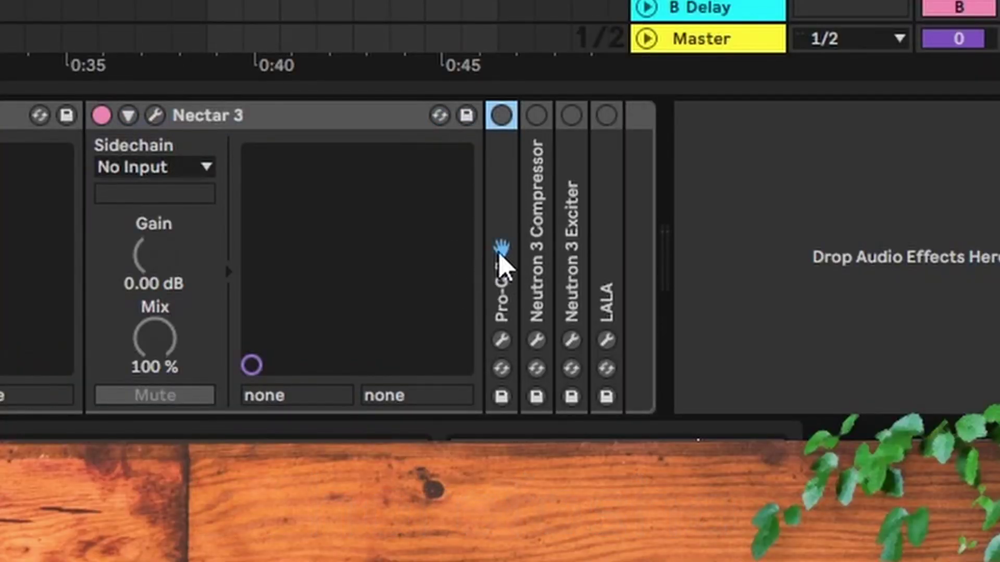
double_click(504, 178)
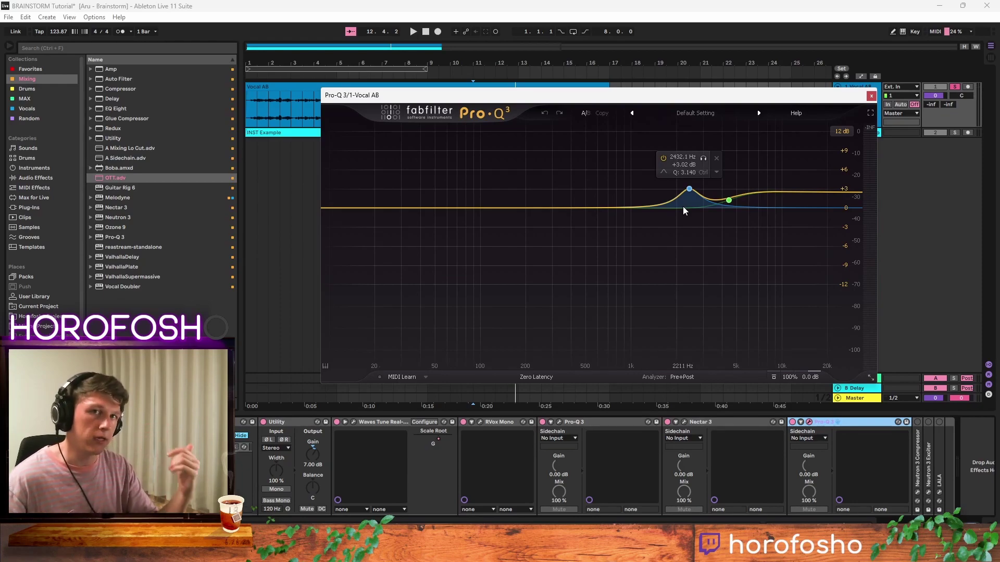
click(871, 96)
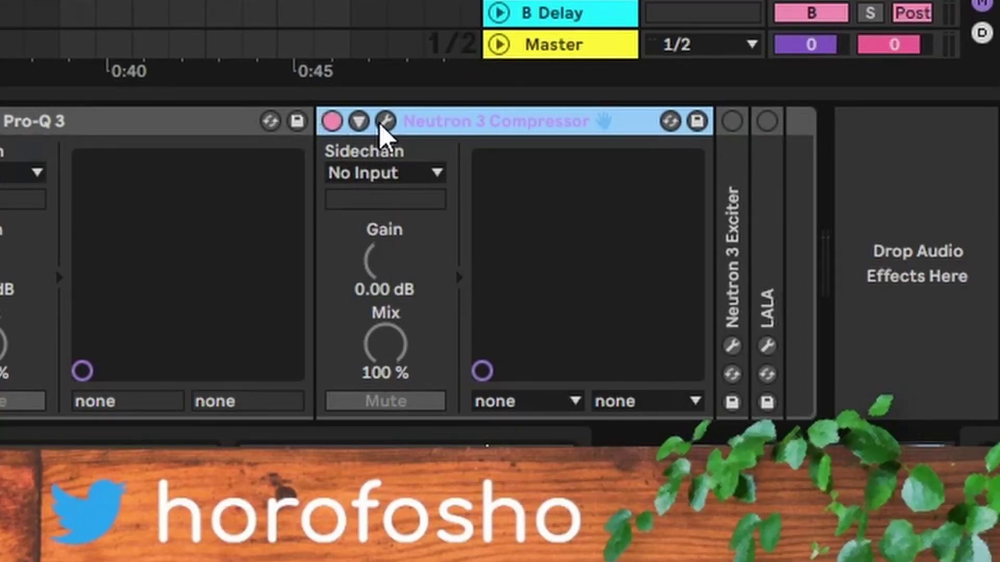
Step: Open the Neutron 3 Compressor interface to examine its threshold, attack, release and ratio, and close it
click(383, 123)
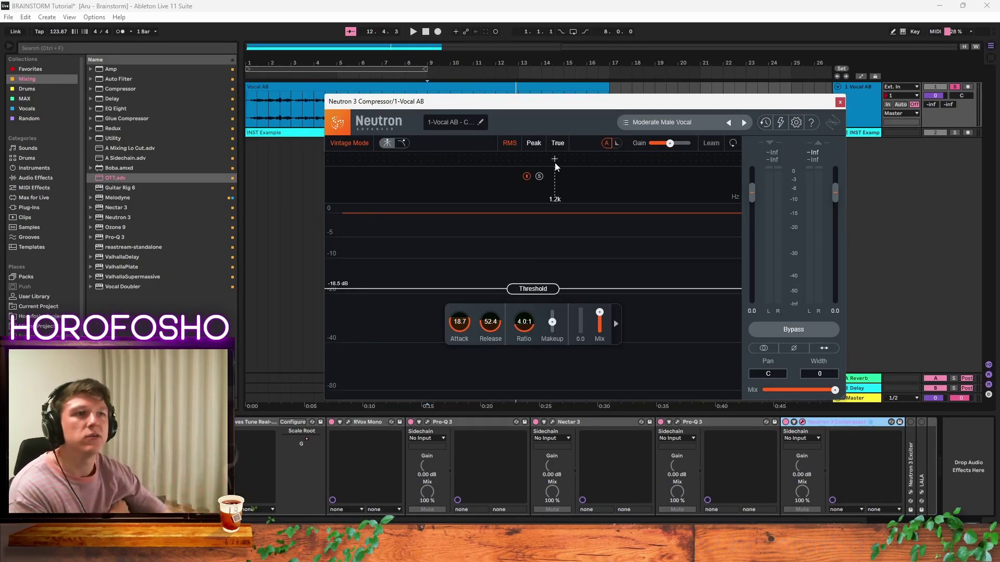
click(840, 103)
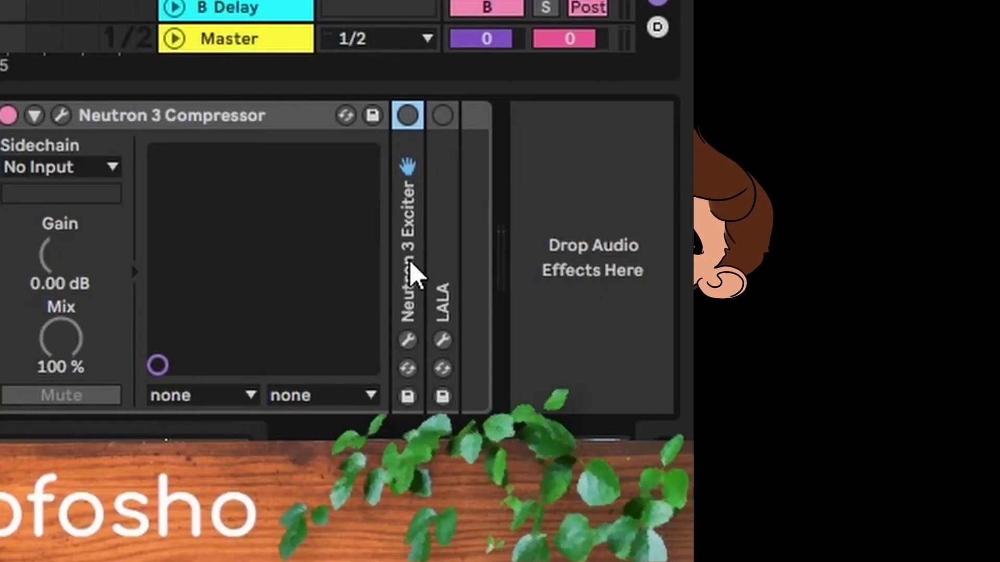
Step: Unfold the Neutron 3 Exciter device and open its interface
double_click(412, 274)
click(461, 115)
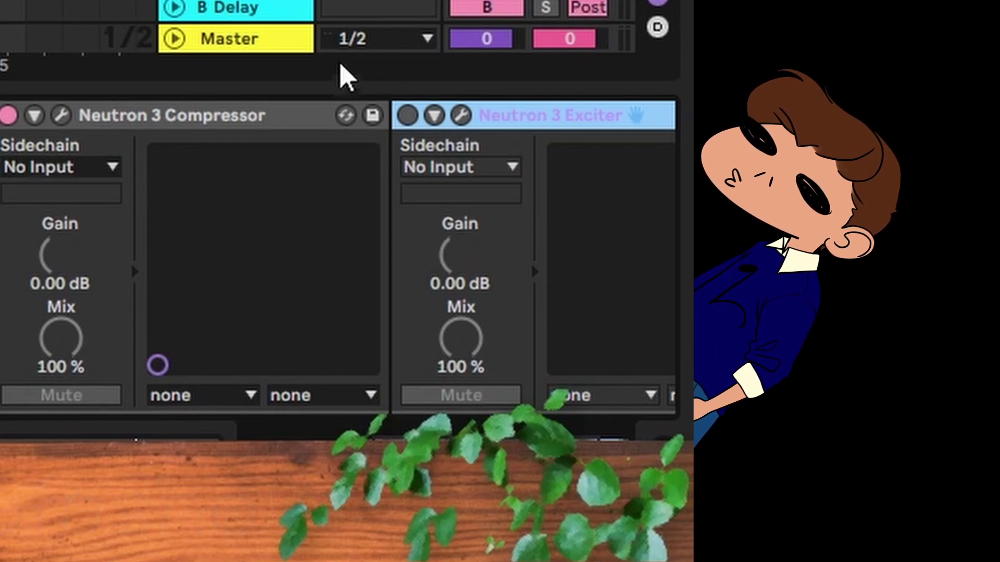